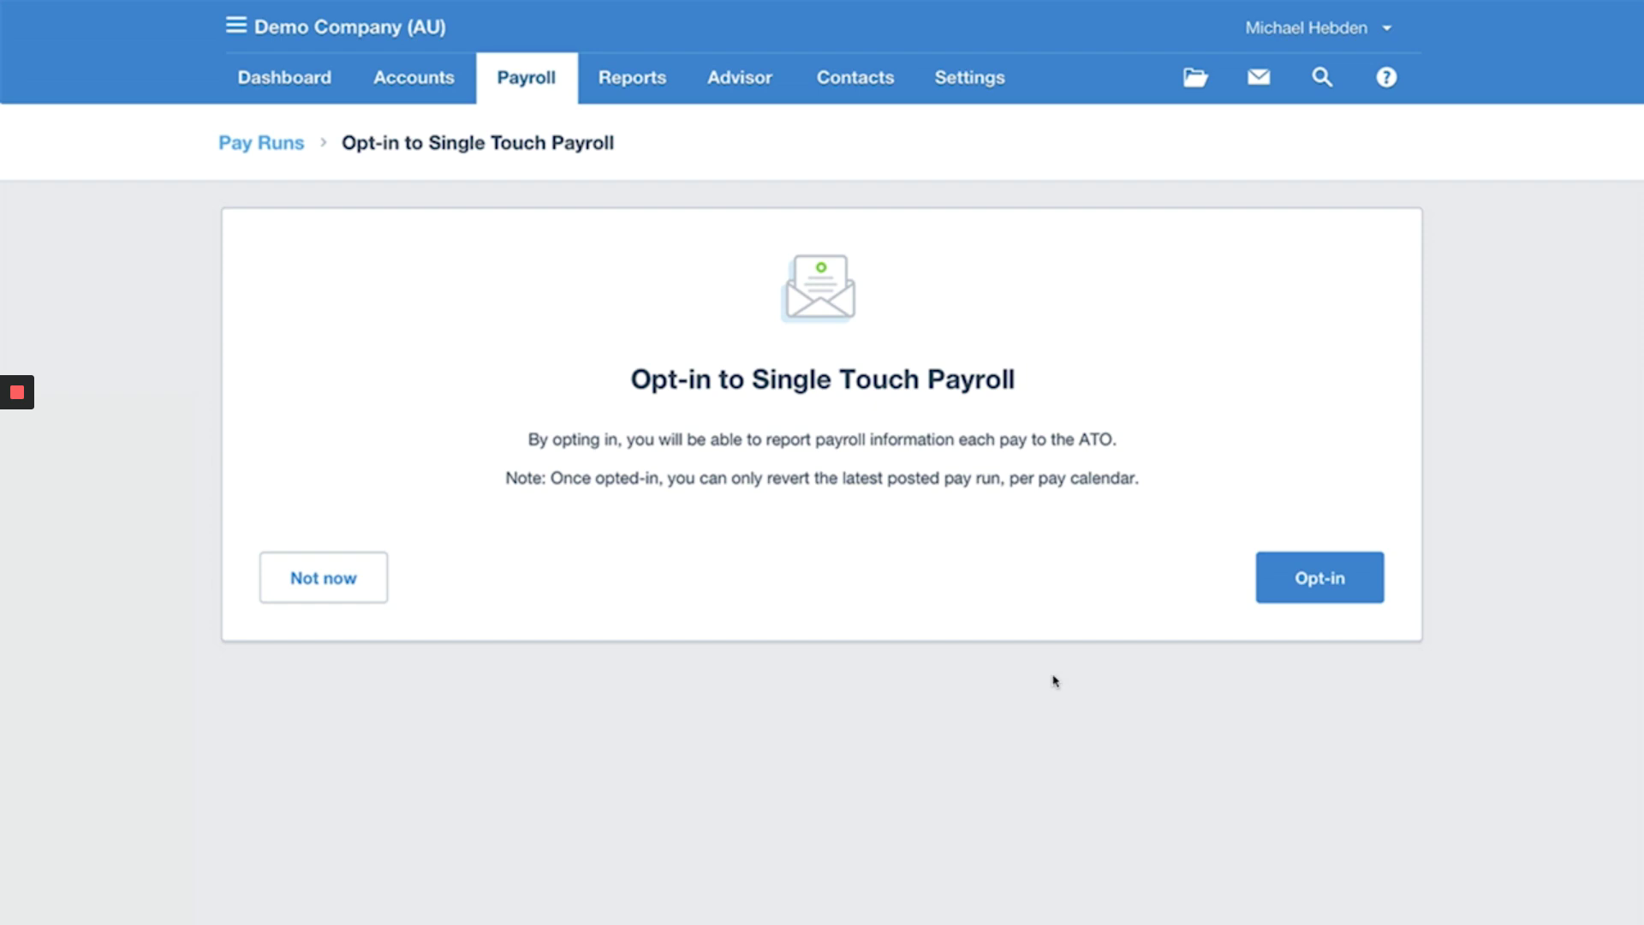
- Opt in to Single Touch Payroll, confirming the organisation details and saving the agent details
{"action": "left_click", "coordinate": [1314, 586]}
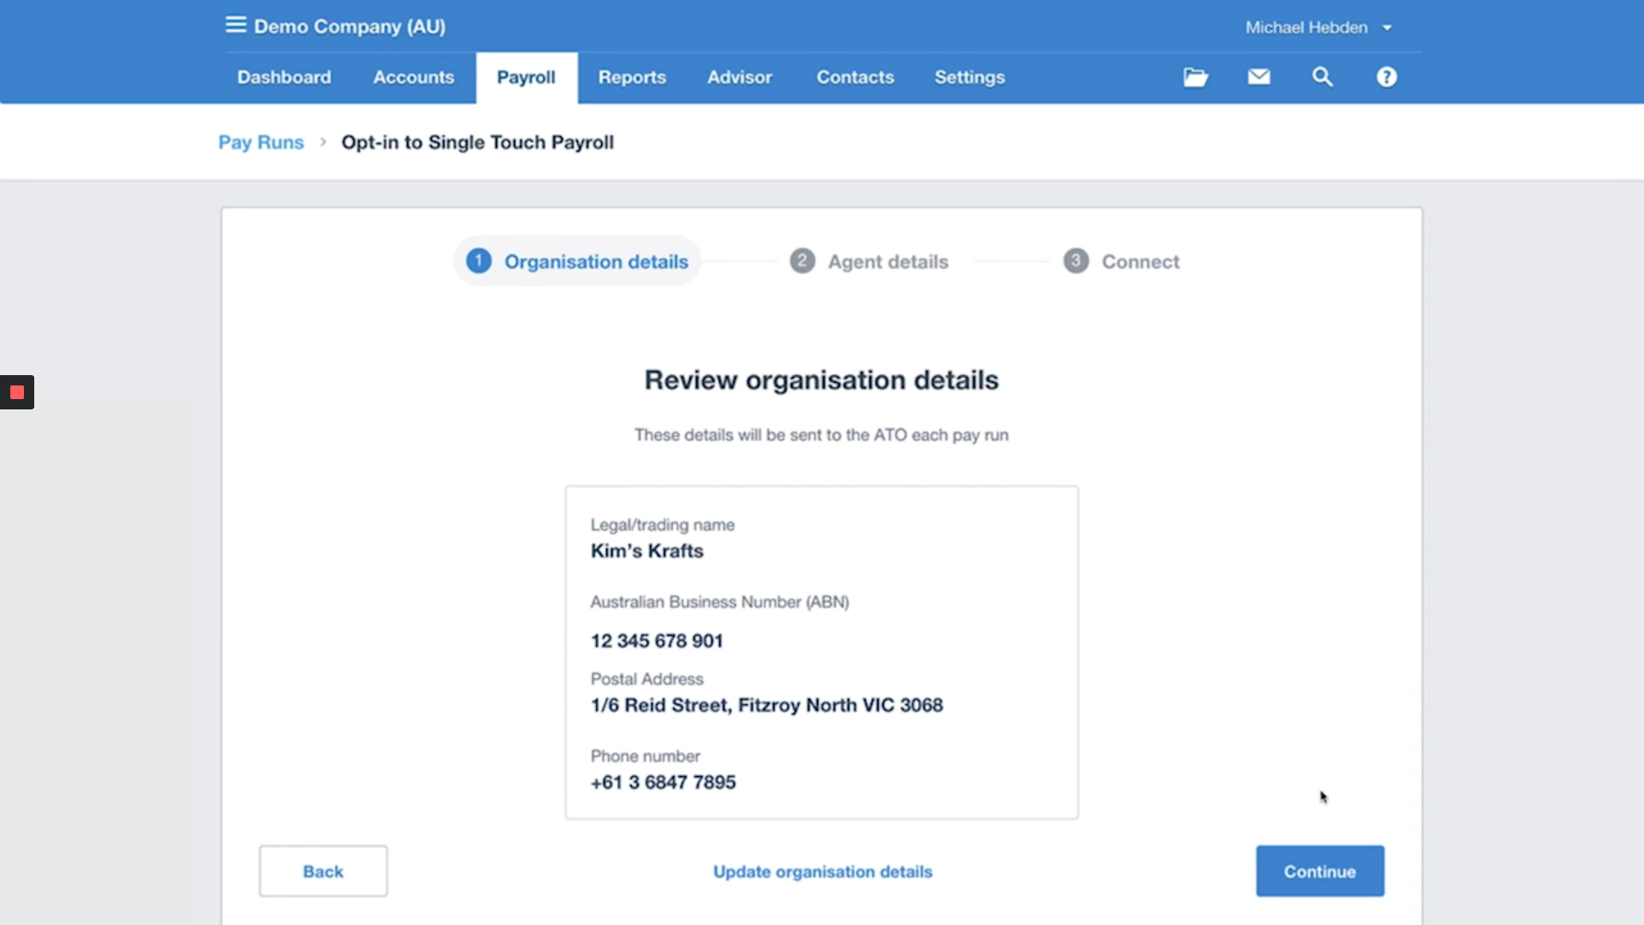
{"action": "left_click", "coordinate": [1320, 872]}
{"action": "scroll", "coordinate": [1324, 880], "scroll_direction": "down", "scroll_amount": 1}
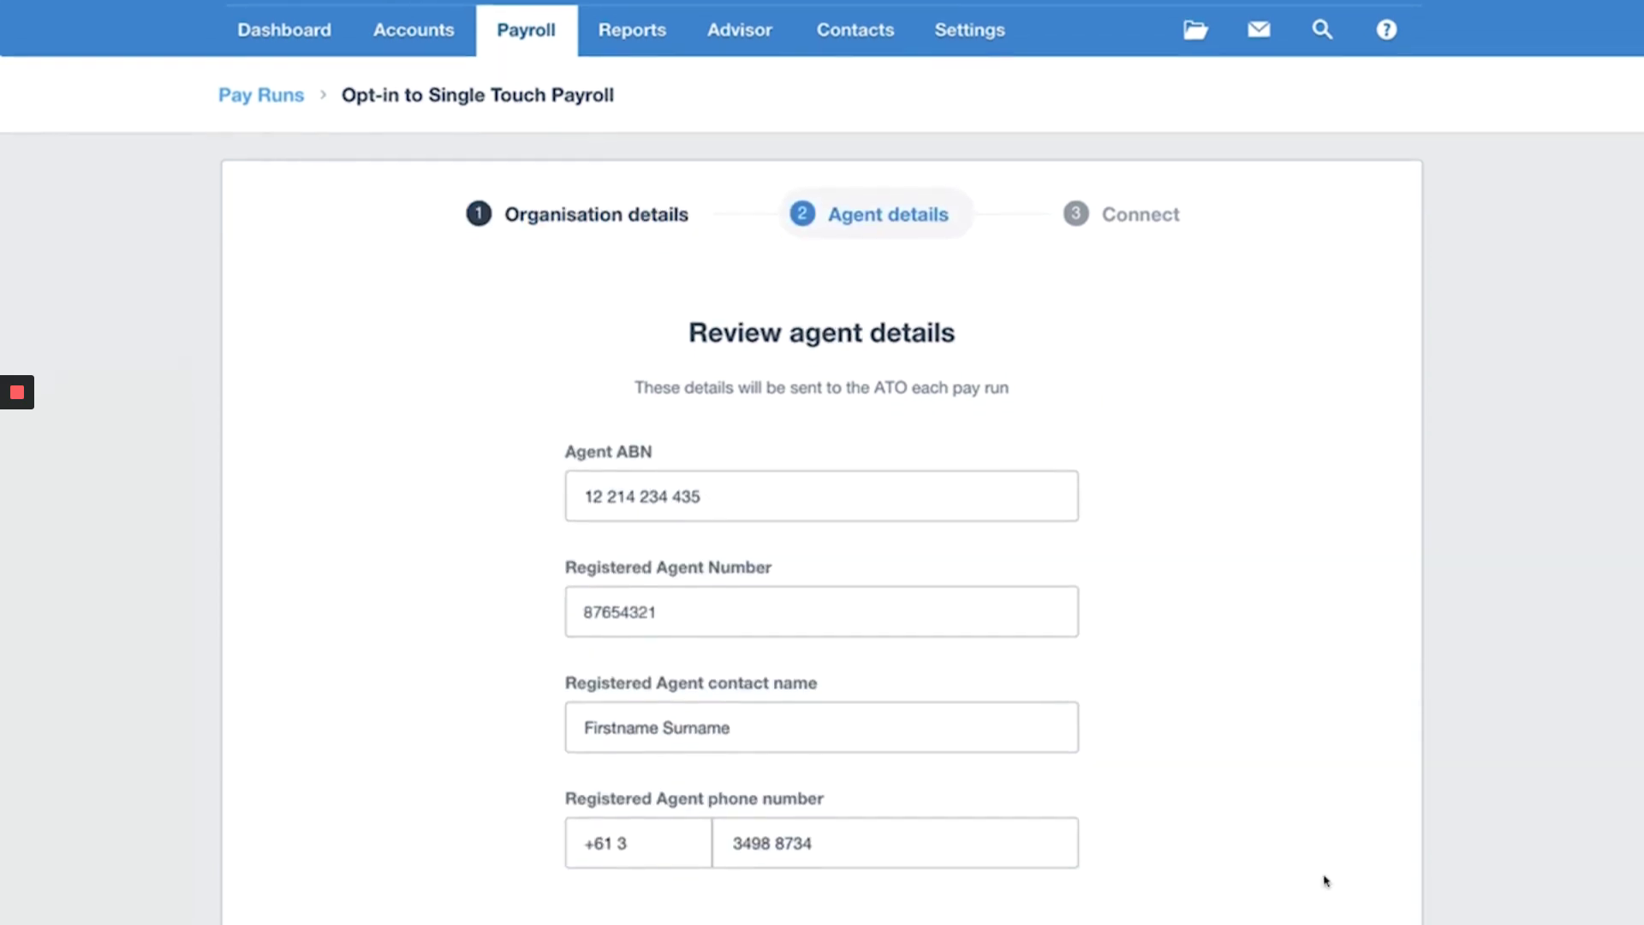
{"action": "scroll", "coordinate": [1324, 880], "scroll_direction": "down", "scroll_amount": 1}
{"action": "scroll", "coordinate": [1324, 880], "scroll_direction": "down", "scroll_amount": 1}
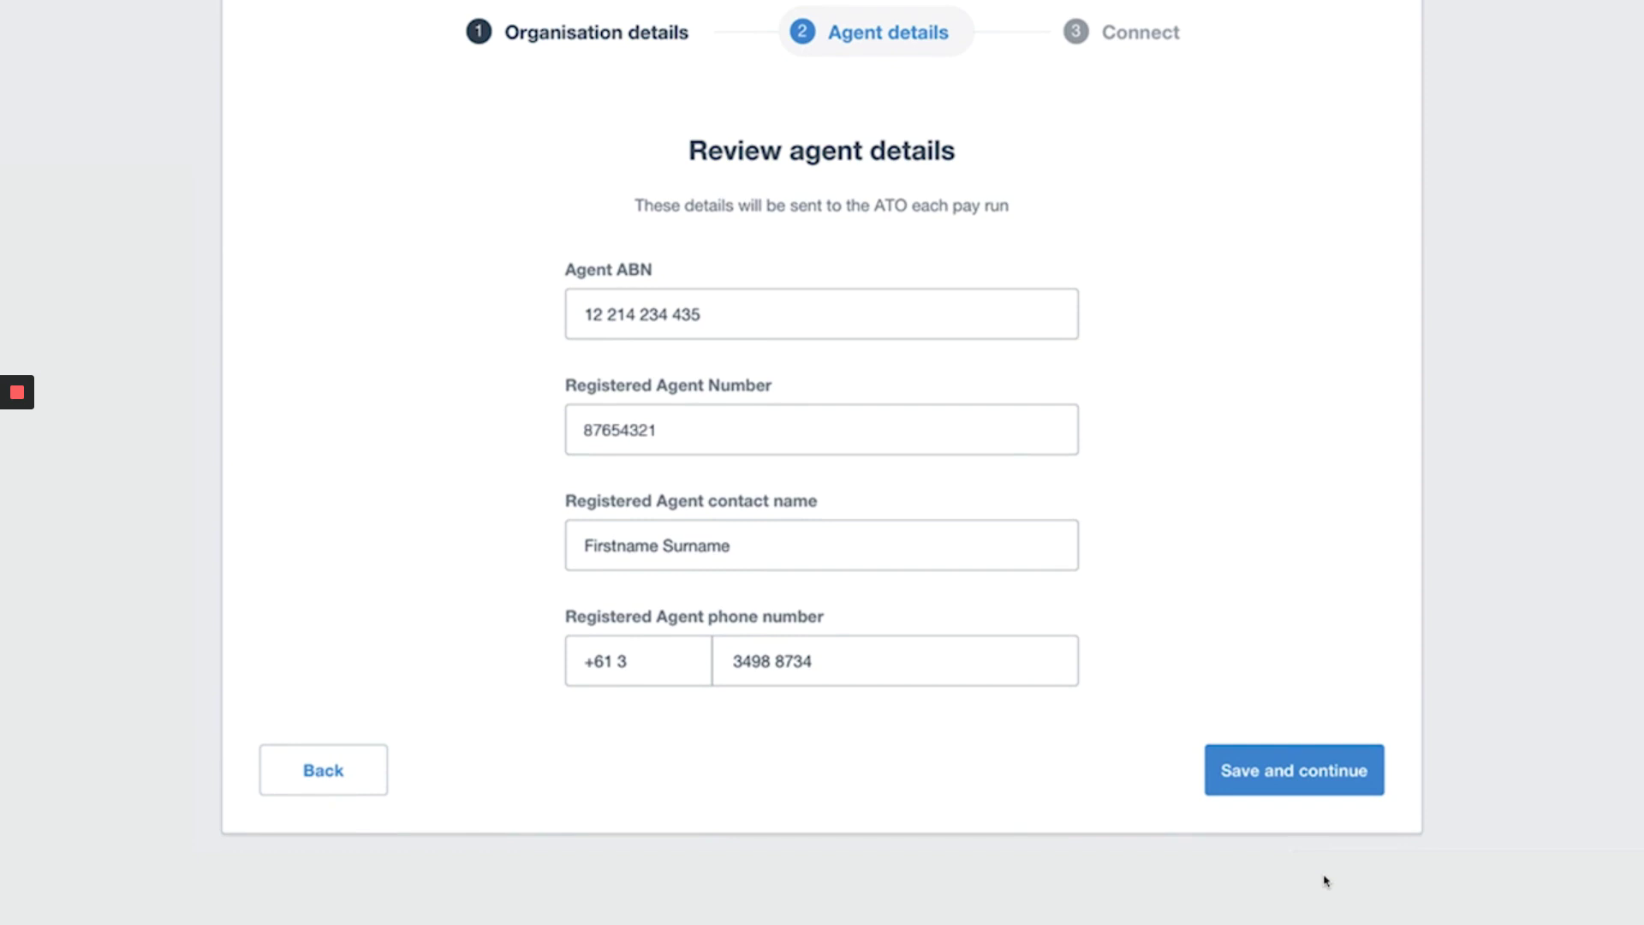
{"action": "left_click", "coordinate": [1308, 771]}
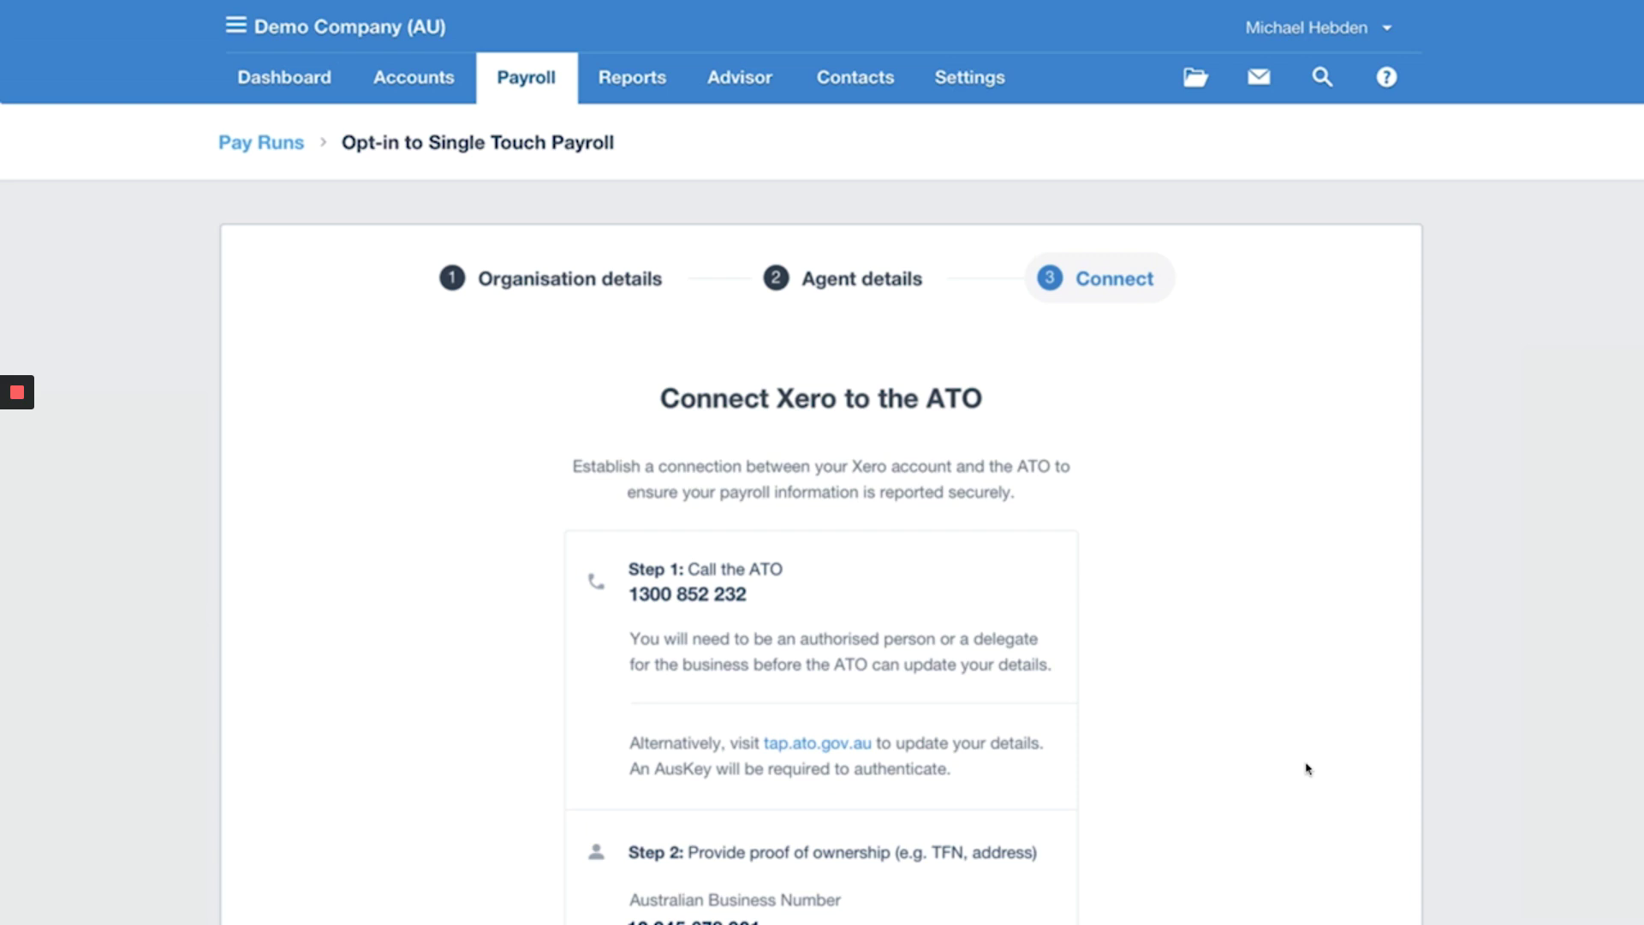
{"action": "scroll", "coordinate": [1306, 768], "scroll_direction": "down", "scroll_amount": 1}
{"action": "scroll", "coordinate": [1306, 769], "scroll_direction": "down", "scroll_amount": 2}
{"action": "scroll", "coordinate": [1306, 768], "scroll_direction": "down", "scroll_amount": 2}
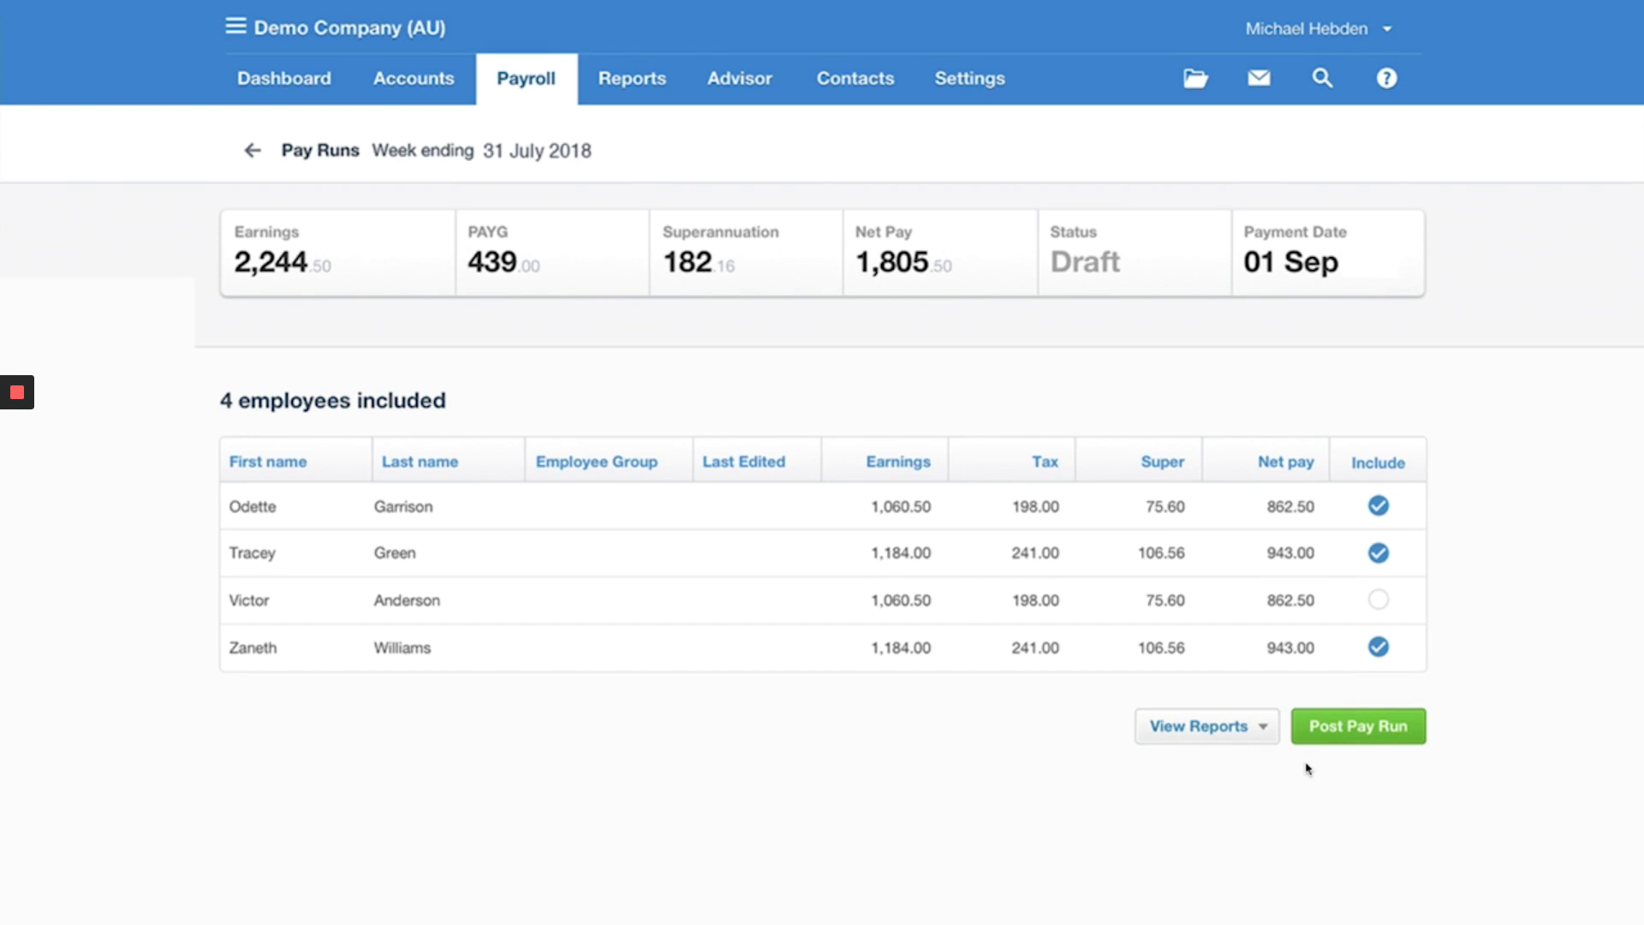
- Post the draft pay run for the week ending 31 July 2018
{"action": "left_click", "coordinate": [1344, 728]}
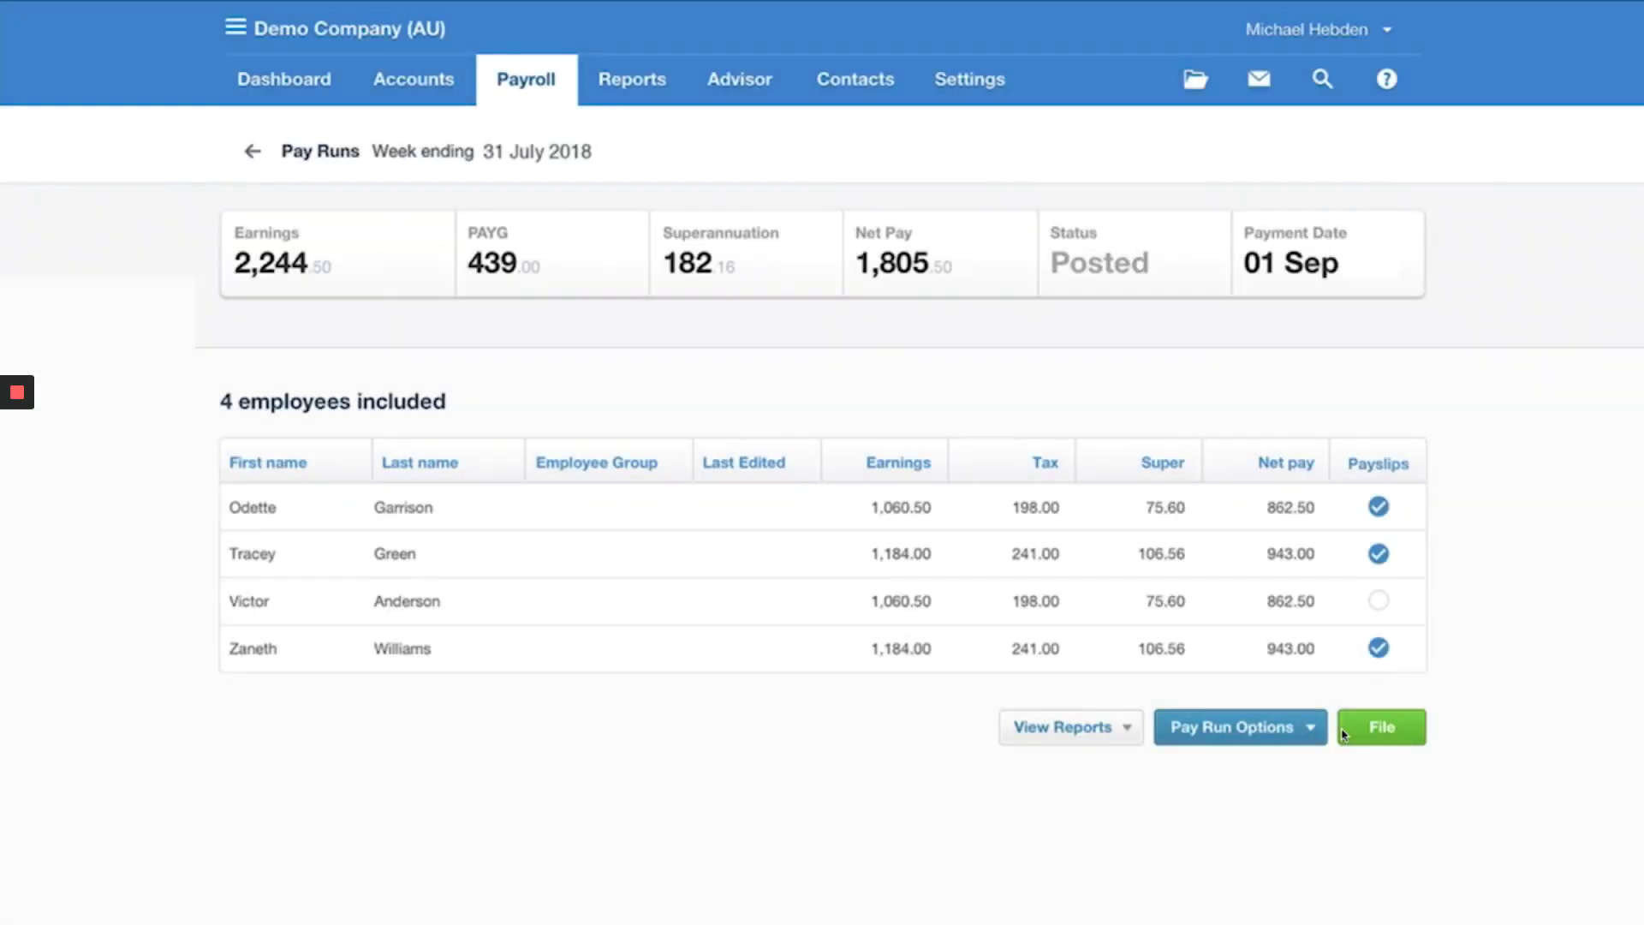
- Start filing the posted pay run and accept the authorisation-to-file declaration
{"action": "left_click", "coordinate": [1344, 733]}
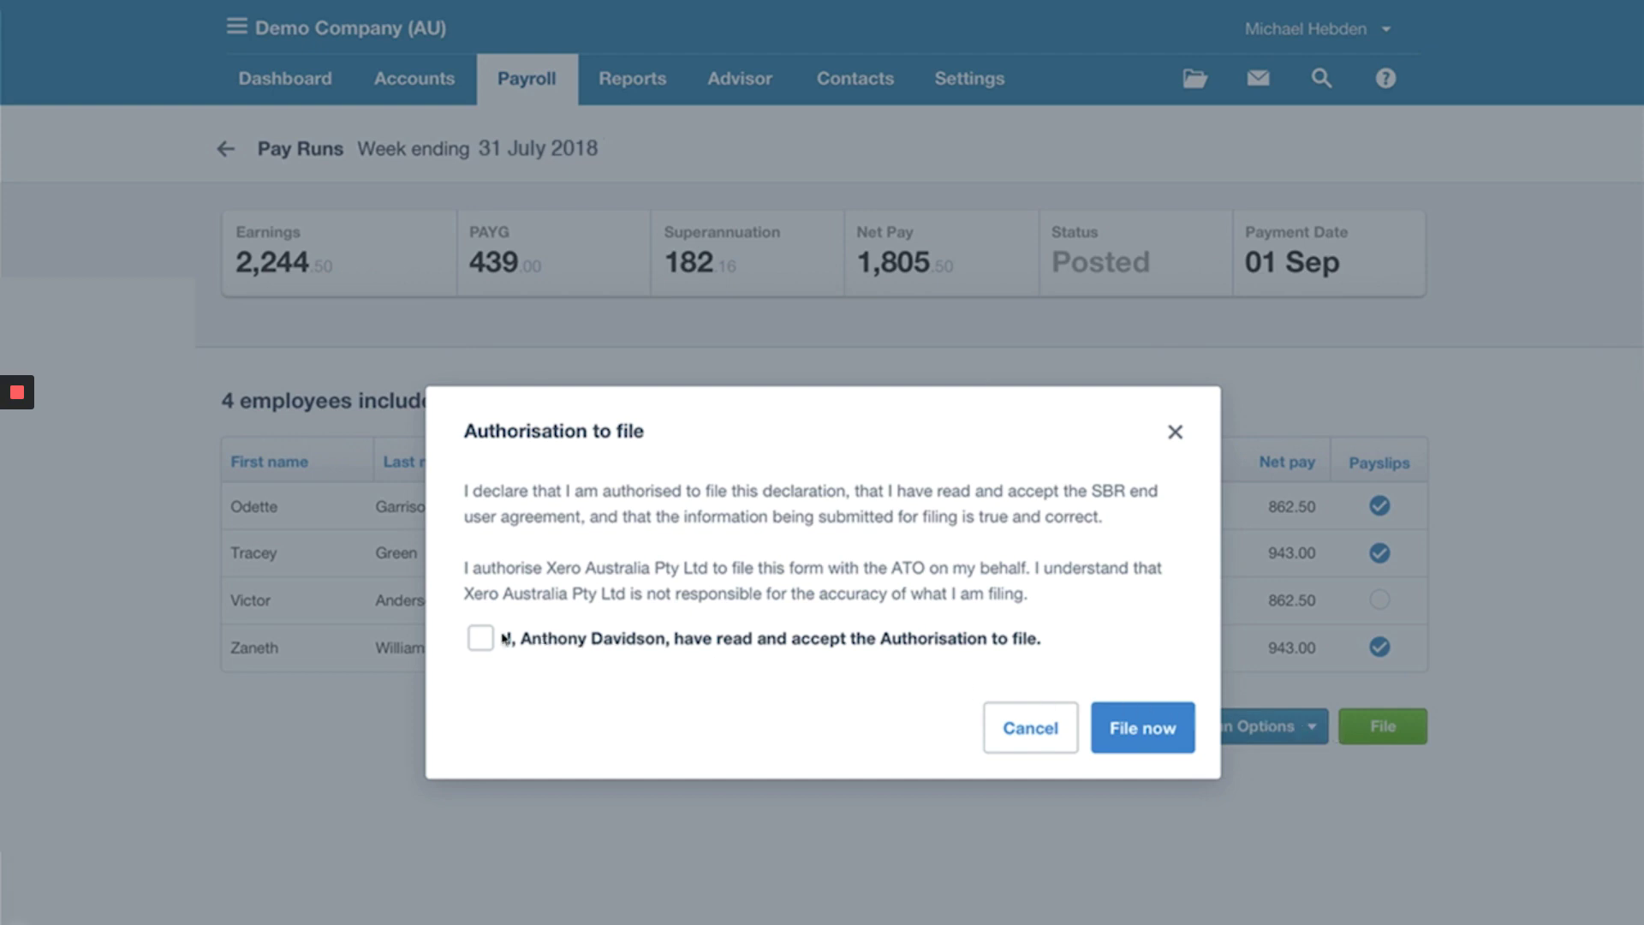
{"action": "left_click", "coordinate": [482, 635]}
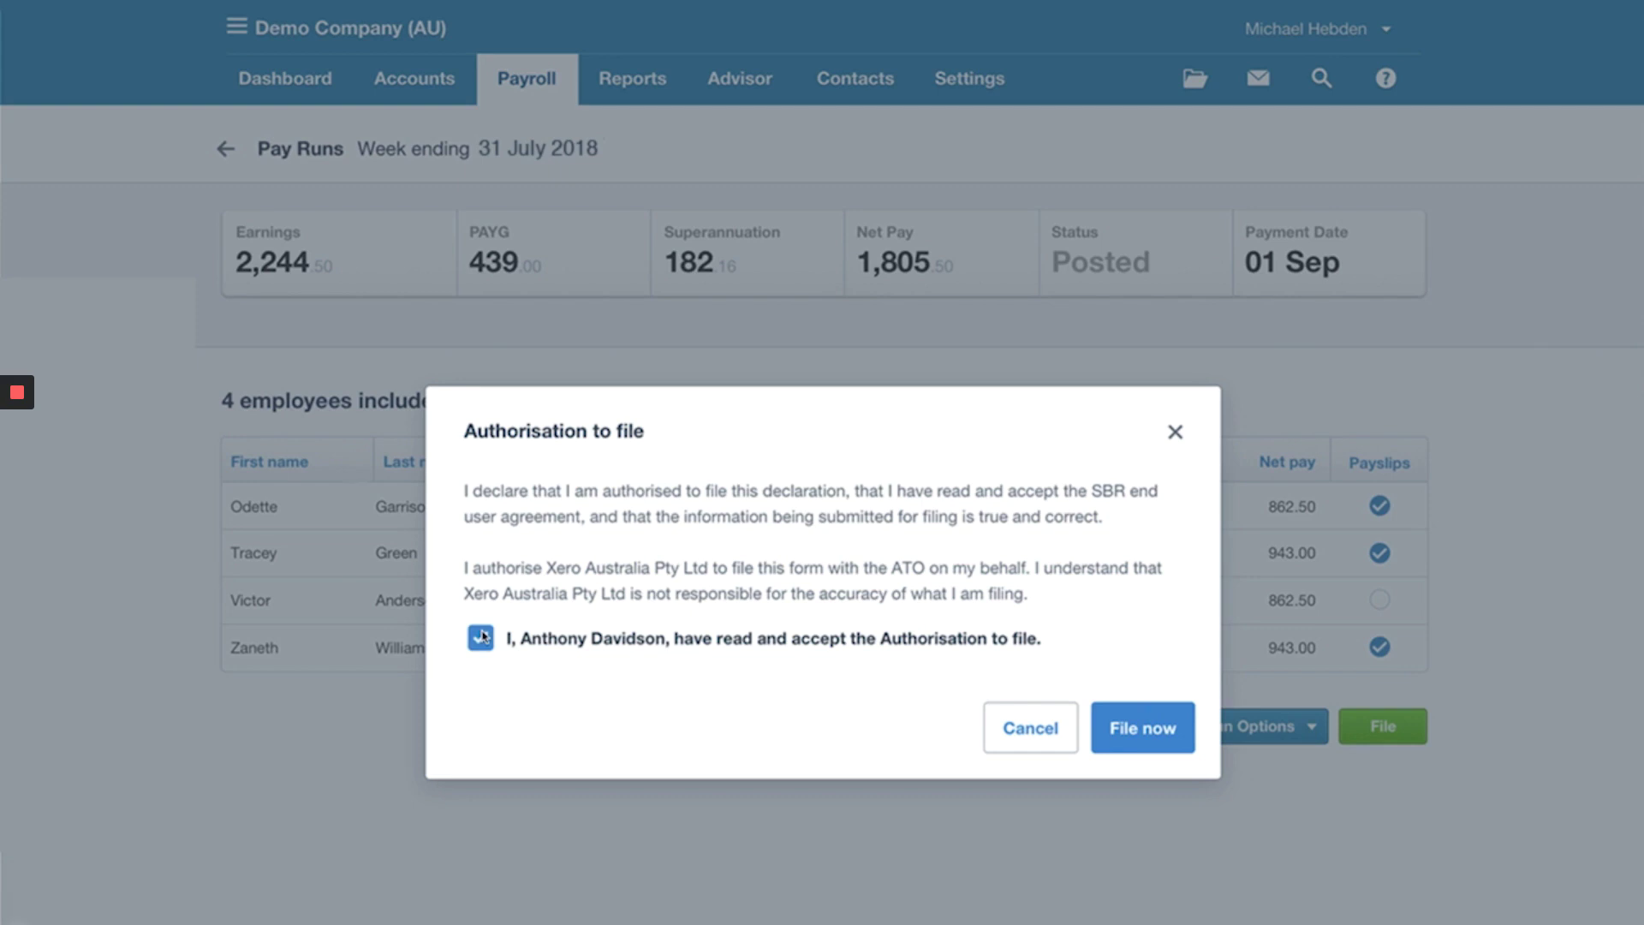